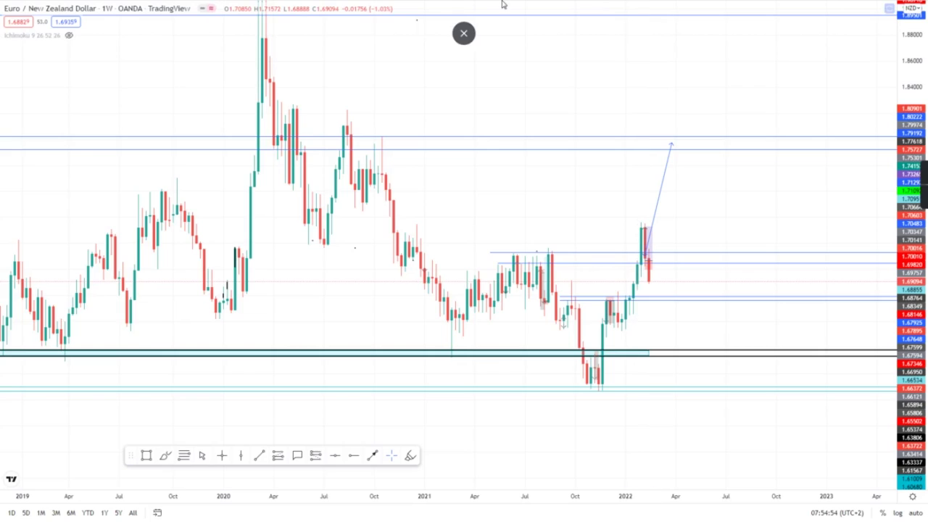
Step: Exit the browser's full-screen view to reveal the tabs, address bar and taskbar
{"action": "left_click", "coordinate": [464, 33]}
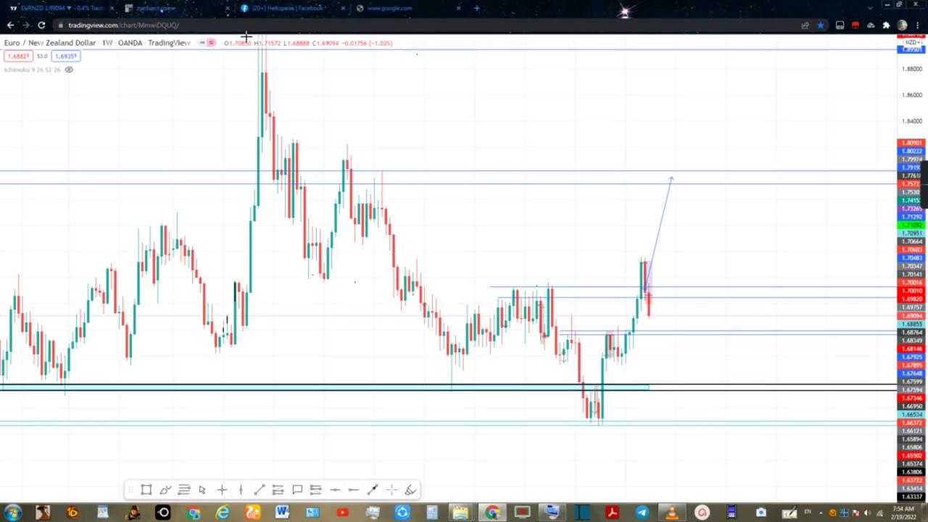
Step: Restore the toolbars around the EURNZD chart, zoom the time axis, and select the position tool to inspect it
{"action": "key", "text": "Escape"}
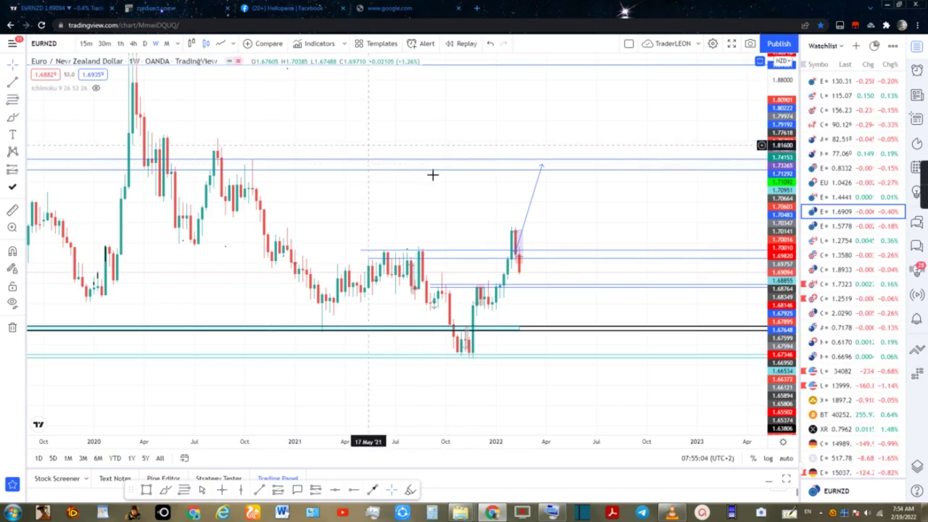
{"action": "scroll", "coordinate": [499, 255], "scroll_direction": "up", "scroll_amount": 2}
{"action": "left_click", "coordinate": [435, 262]}
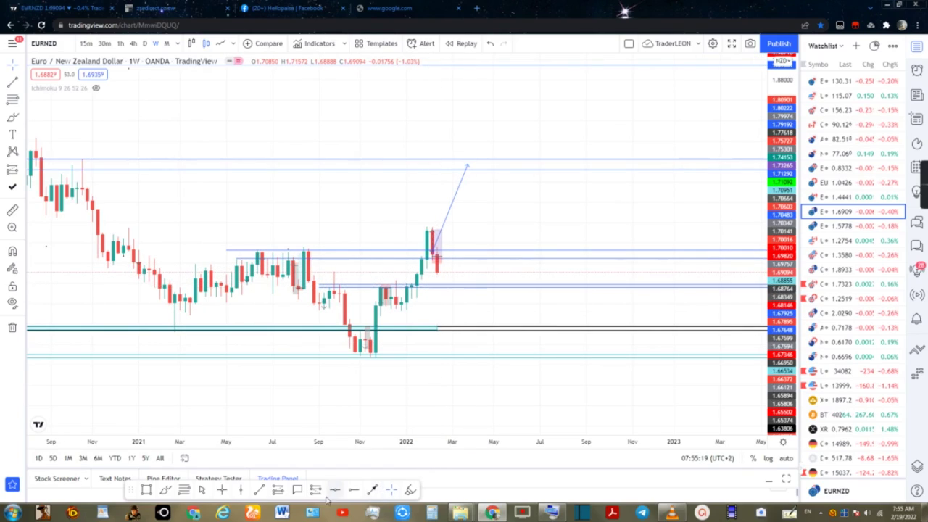
Step: Draw a pullback line from the latest candle down to the 1.6885 level
{"action": "left_click", "coordinate": [377, 490]}
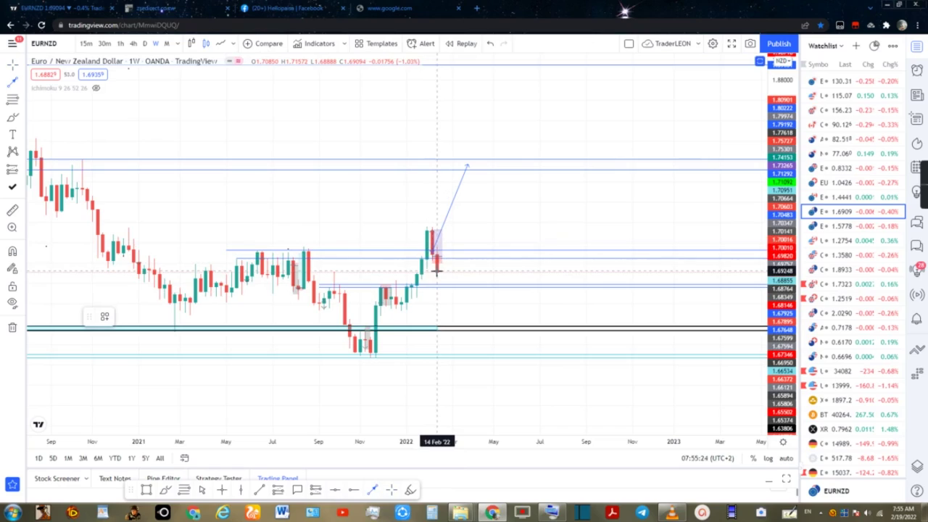
{"action": "left_click", "coordinate": [437, 272]}
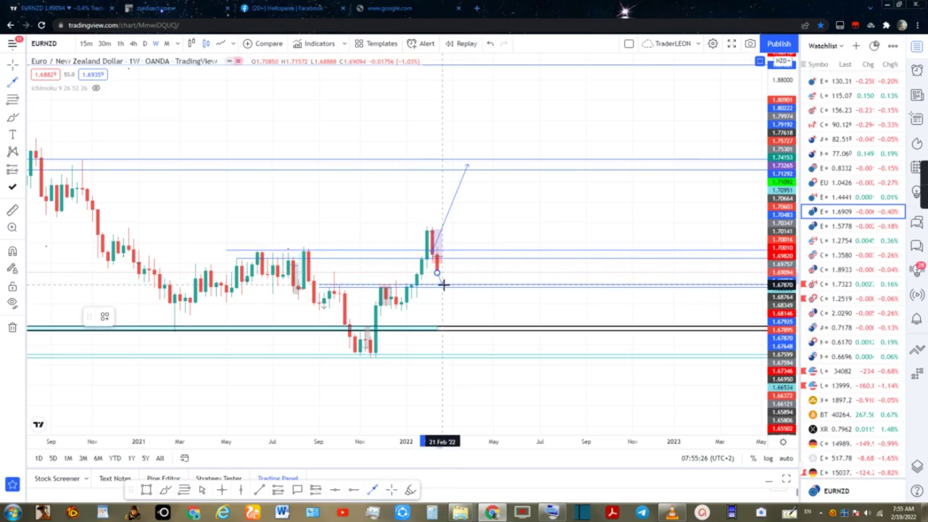
{"action": "left_click", "coordinate": [448, 287]}
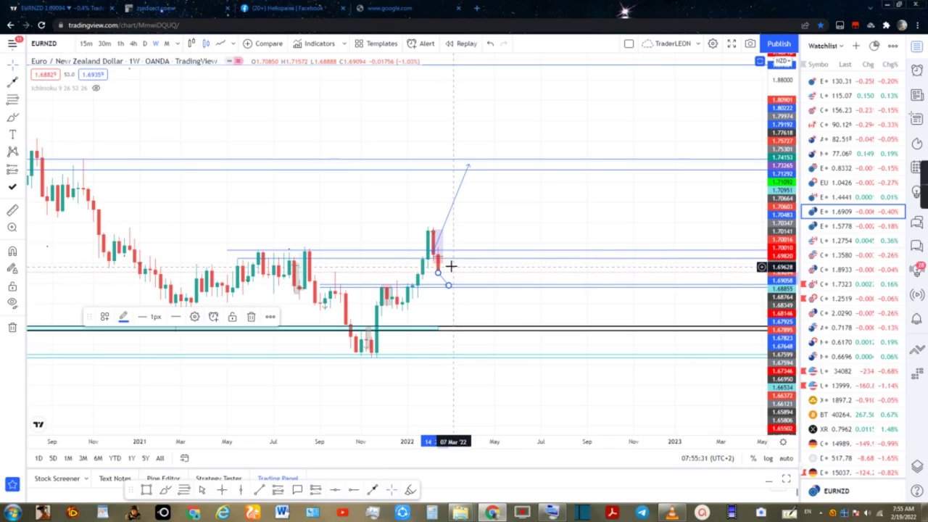
{"action": "left_click", "coordinate": [450, 266]}
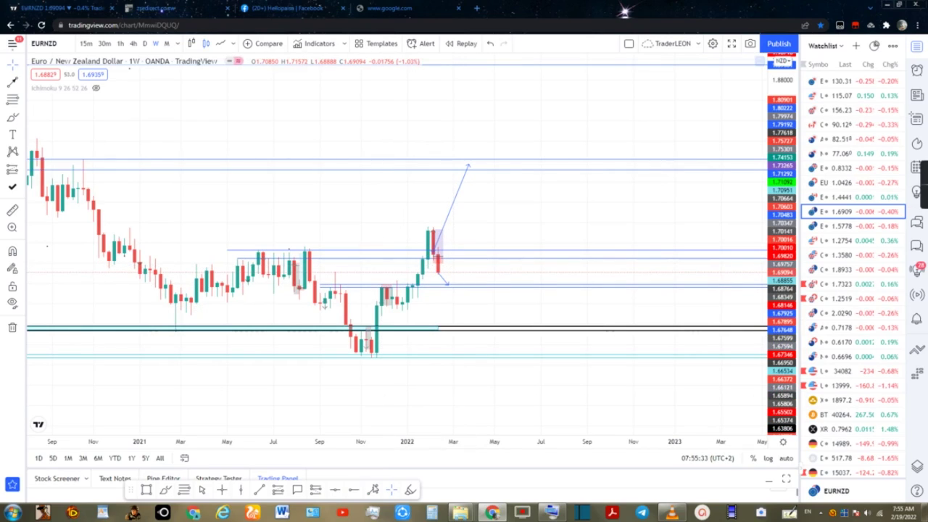
Step: Draw a rally arrow from the pullback's end toward the upper levels, then show daily candles
{"action": "left_click", "coordinate": [372, 490]}
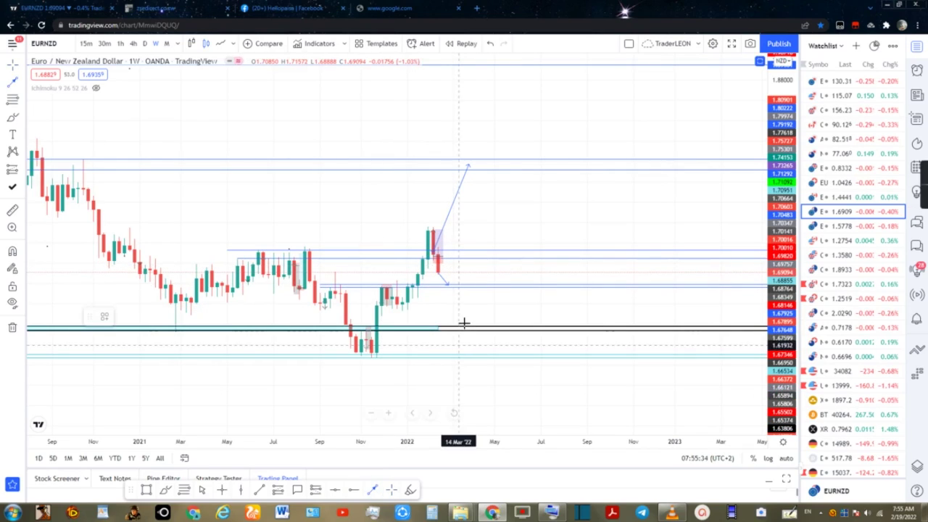
{"action": "left_click", "coordinate": [449, 285]}
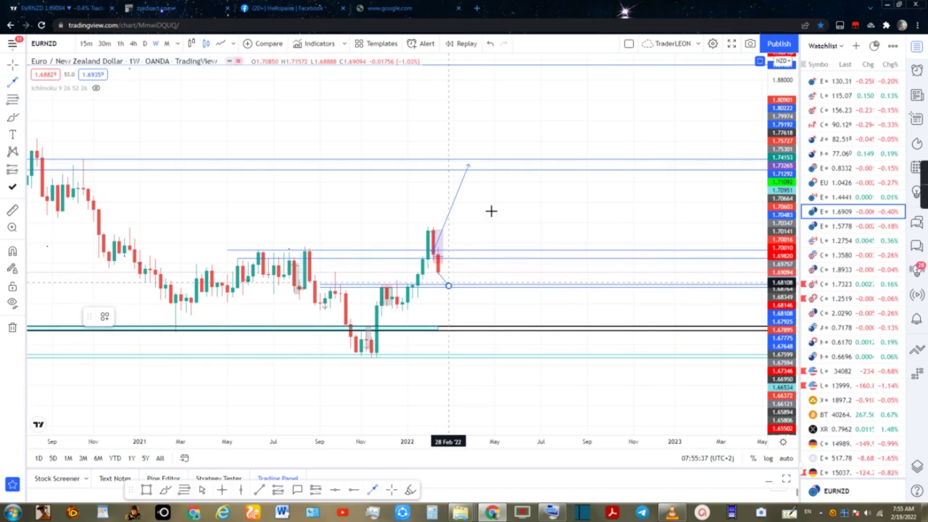
{"action": "left_click", "coordinate": [516, 163]}
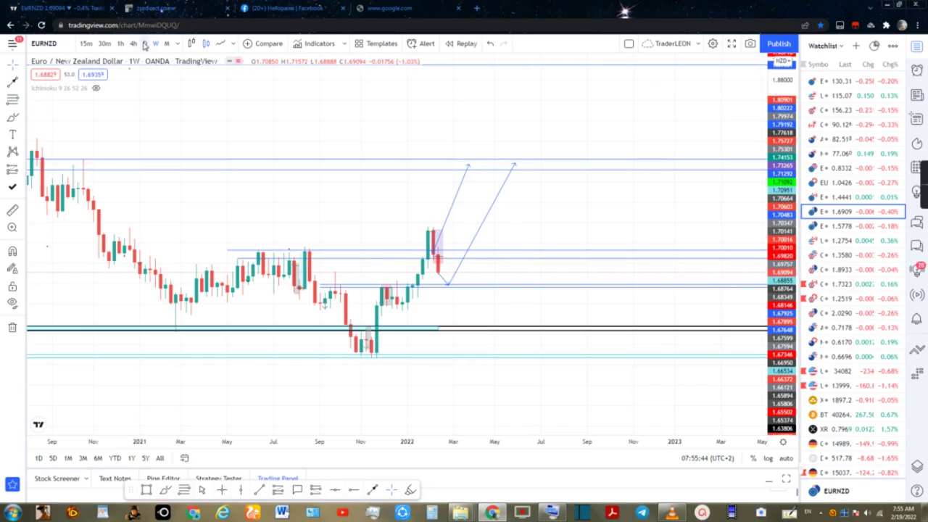
{"action": "left_click", "coordinate": [145, 45]}
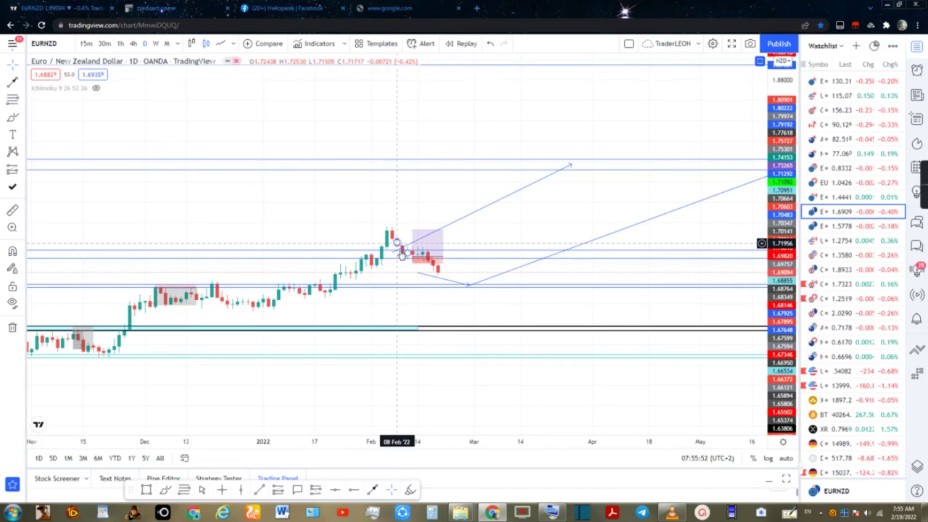
Step: Shift the rising line's start point up-right and switch the chart to 4-hour candles
{"action": "left_click_drag", "start_coordinate": [418, 275], "coordinate": [428, 263]}
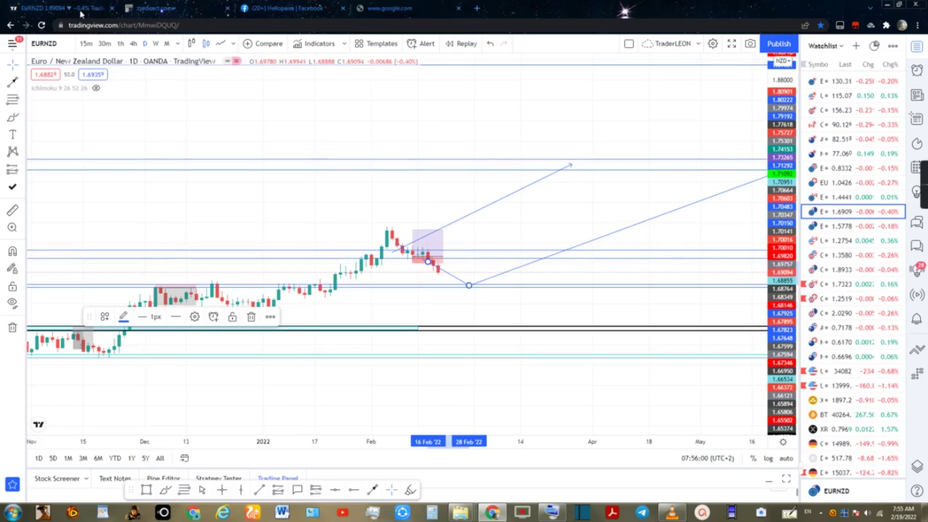
{"action": "left_click", "coordinate": [135, 43]}
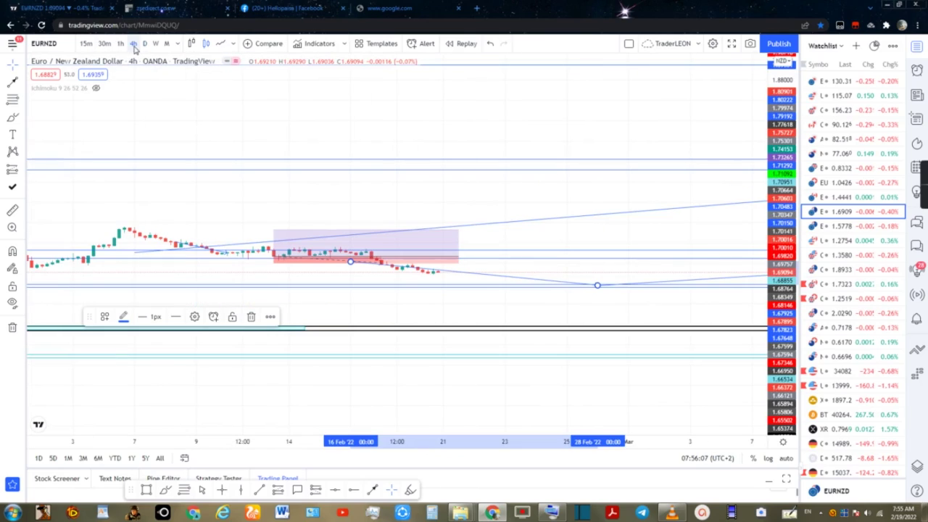
{"action": "scroll", "coordinate": [411, 174], "scroll_direction": "down", "scroll_amount": 2}
{"action": "scroll", "coordinate": [411, 174], "scroll_direction": "down", "scroll_amount": 4}
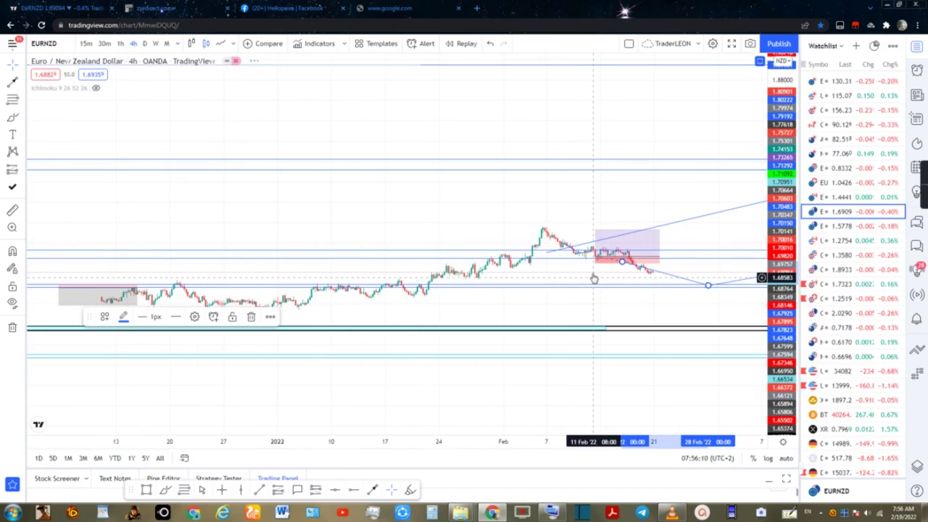
Step: Open the arrow drawing's settings and close them without changes
{"action": "double_click", "coordinate": [571, 277]}
{"action": "key", "text": "Tab"}
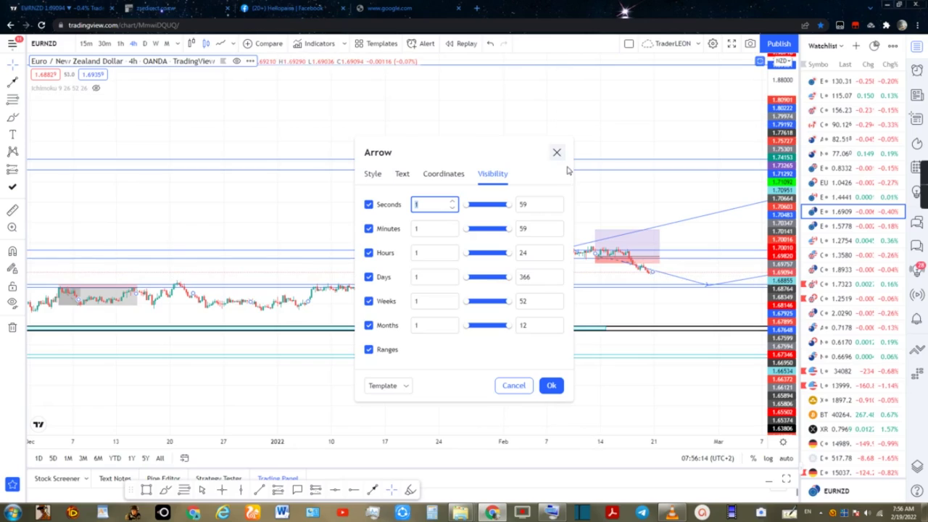
{"action": "left_click", "coordinate": [559, 155]}
{"action": "left_click", "coordinate": [556, 153]}
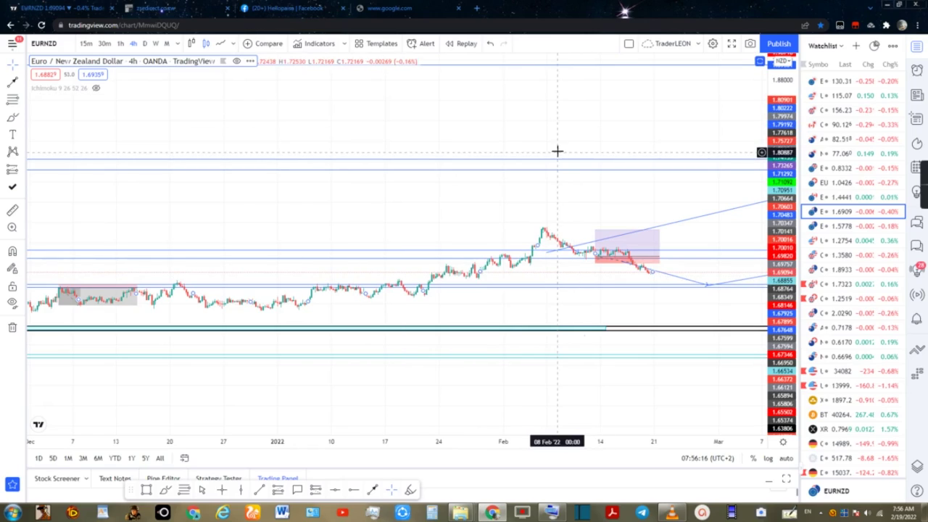
{"action": "scroll", "coordinate": [734, 186], "scroll_direction": "right", "scroll_amount": 5}
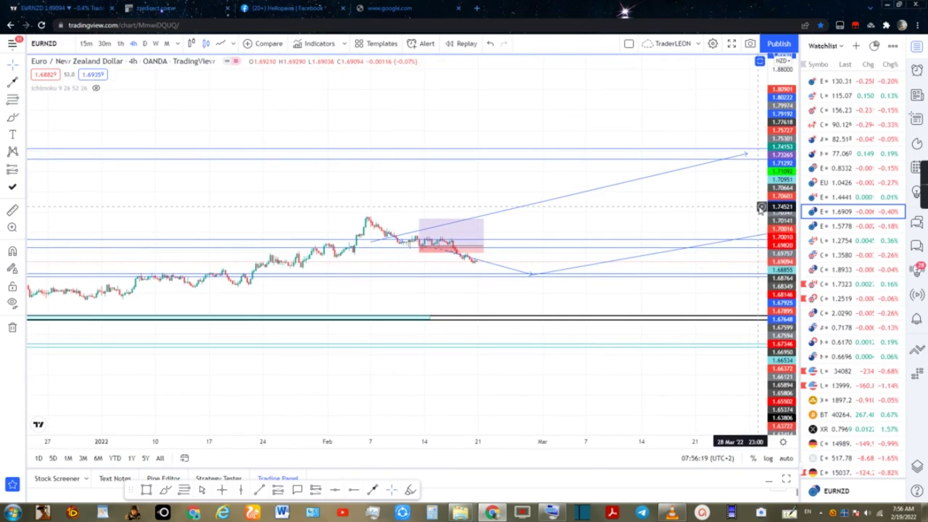
Step: Stretch the price scale, then place a horizontal ray near 1.698 starting mid-January
{"action": "left_click_drag", "start_coordinate": [774, 205], "coordinate": [774, 214]}
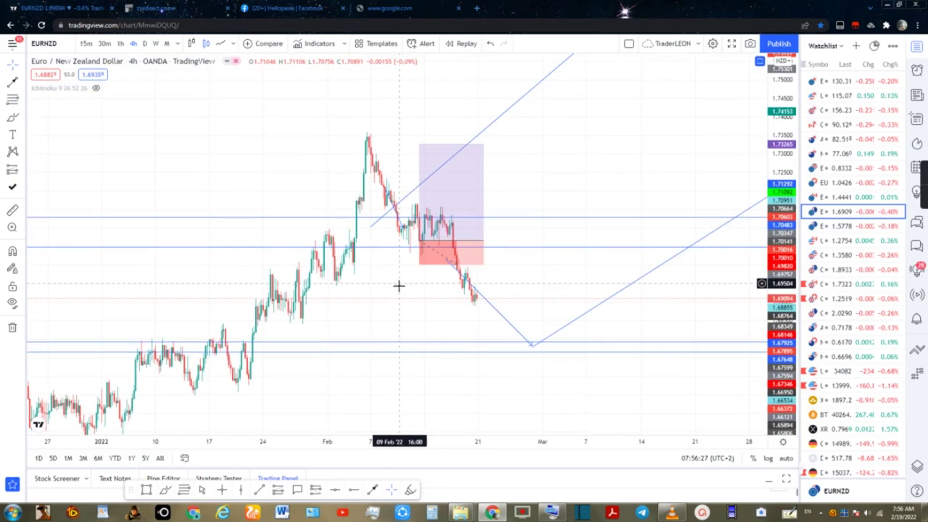
{"action": "left_click_drag", "start_coordinate": [384, 274], "coordinate": [330, 234]}
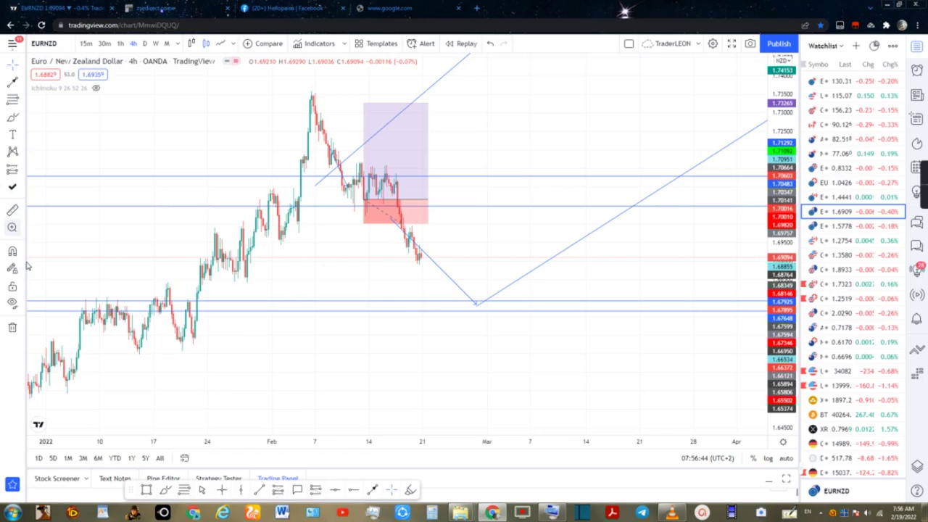
{"action": "left_click", "coordinate": [353, 491]}
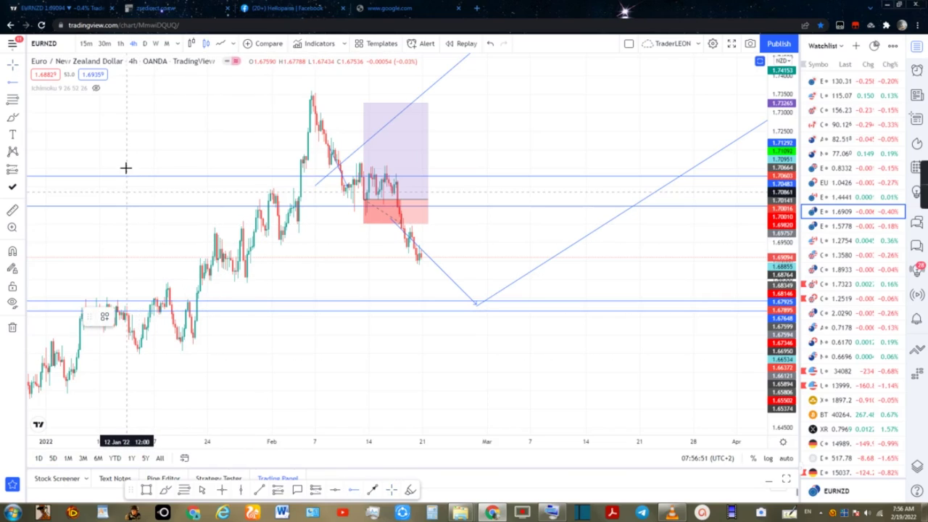
{"action": "left_click", "coordinate": [140, 226]}
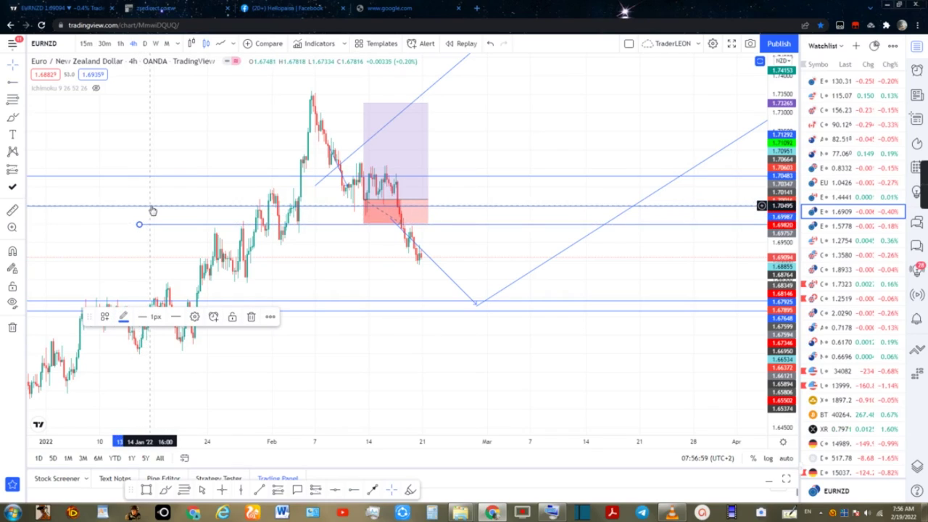
{"action": "left_click_drag", "start_coordinate": [153, 224], "coordinate": [153, 232]}
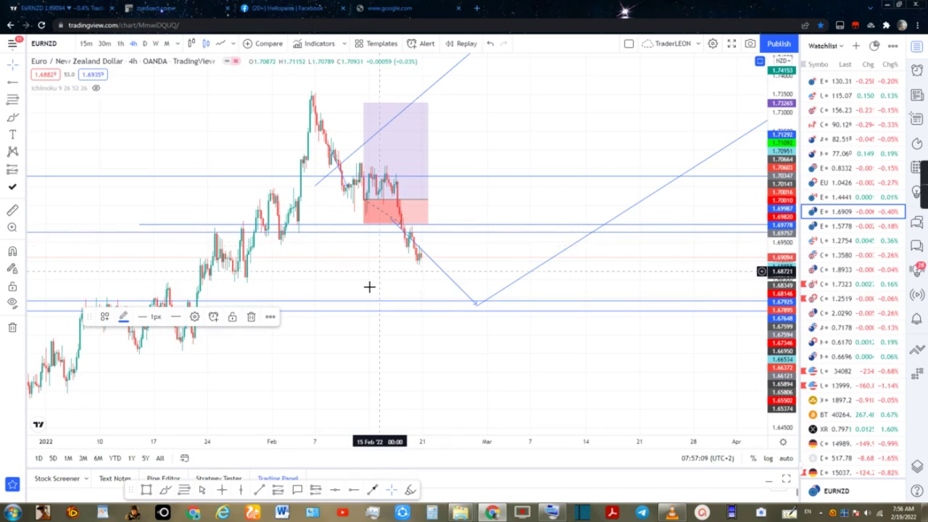
Step: Place a short position at the latest price with stop 0.00652 and target 0.01527 (R/R 2.34)
{"action": "left_click", "coordinate": [315, 490]}
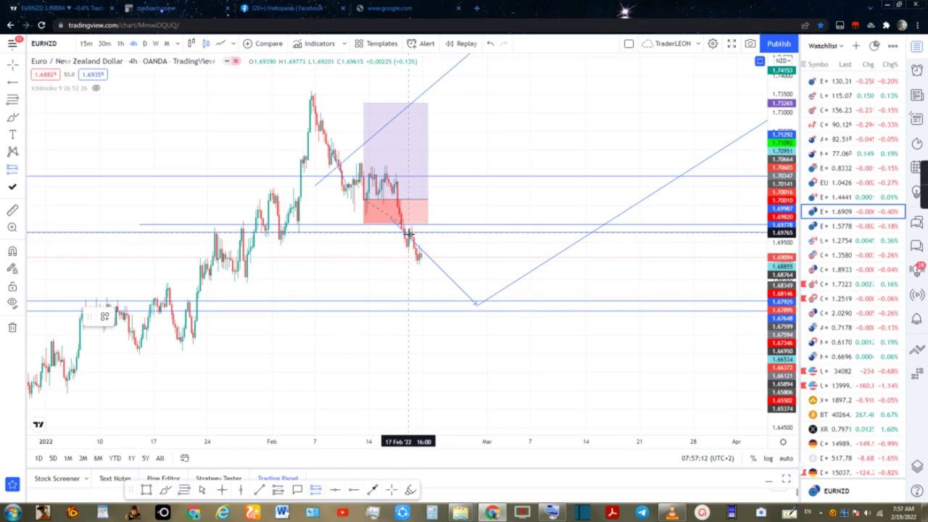
{"action": "left_click", "coordinate": [408, 233]}
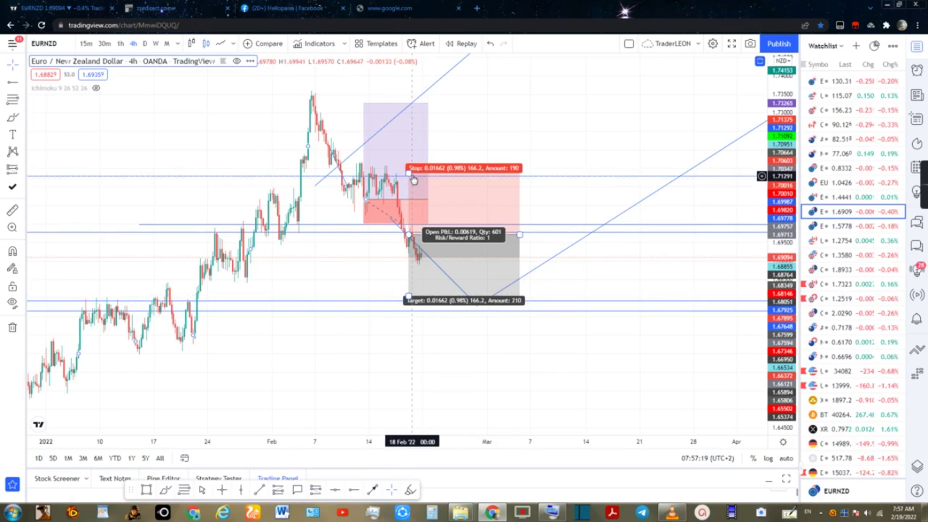
{"action": "left_click_drag", "start_coordinate": [410, 174], "coordinate": [408, 211]}
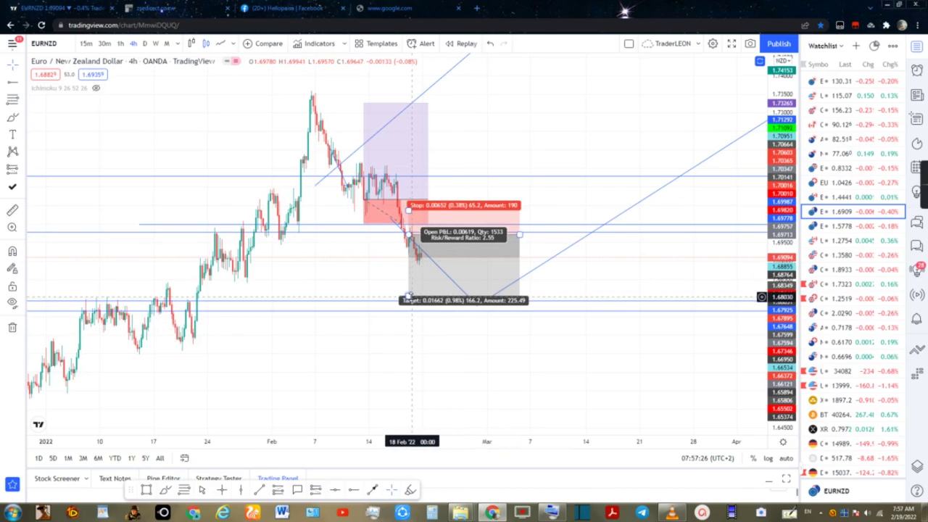
{"action": "left_click_drag", "start_coordinate": [409, 297], "coordinate": [408, 291]}
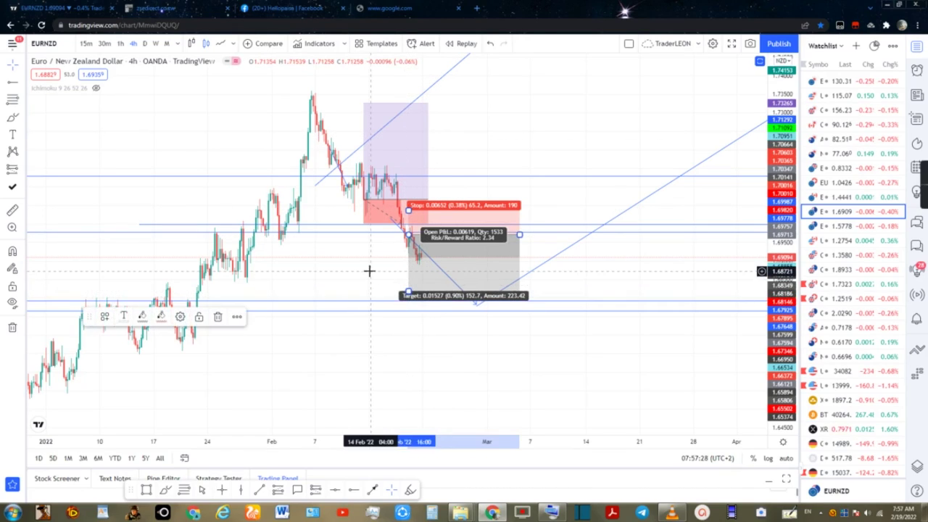
{"action": "scroll", "coordinate": [369, 270], "scroll_direction": "down", "scroll_amount": 3}
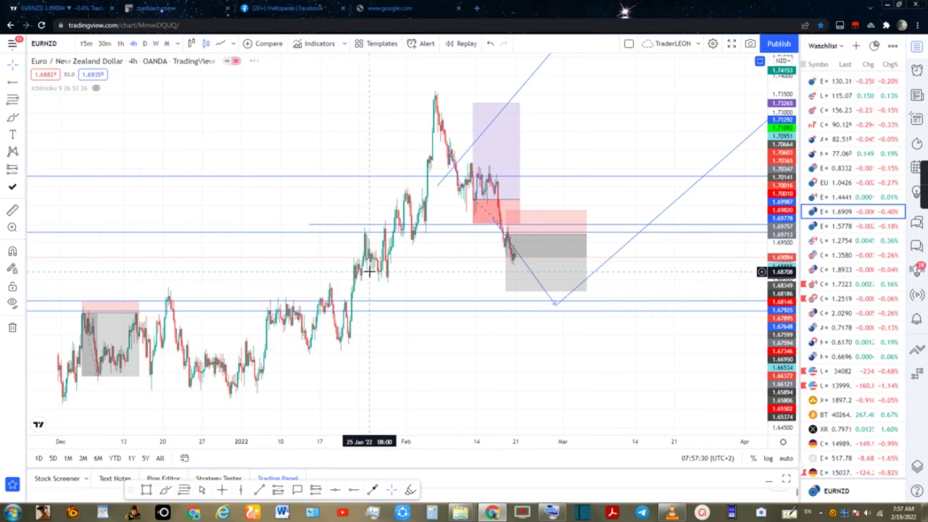
{"action": "scroll", "coordinate": [368, 270], "scroll_direction": "up", "scroll_amount": 3}
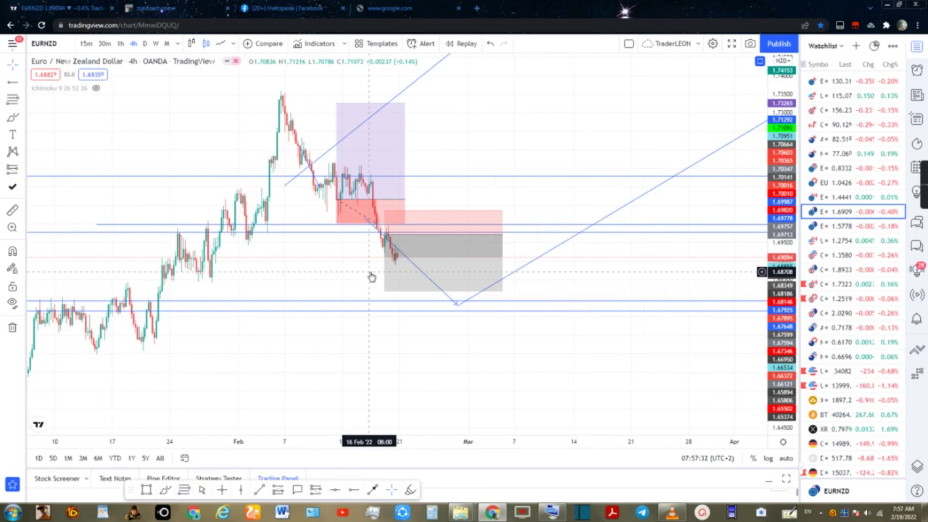
{"action": "scroll", "coordinate": [371, 277], "scroll_direction": "up", "scroll_amount": 2}
{"action": "scroll", "coordinate": [371, 276], "scroll_direction": "up", "scroll_amount": 1}
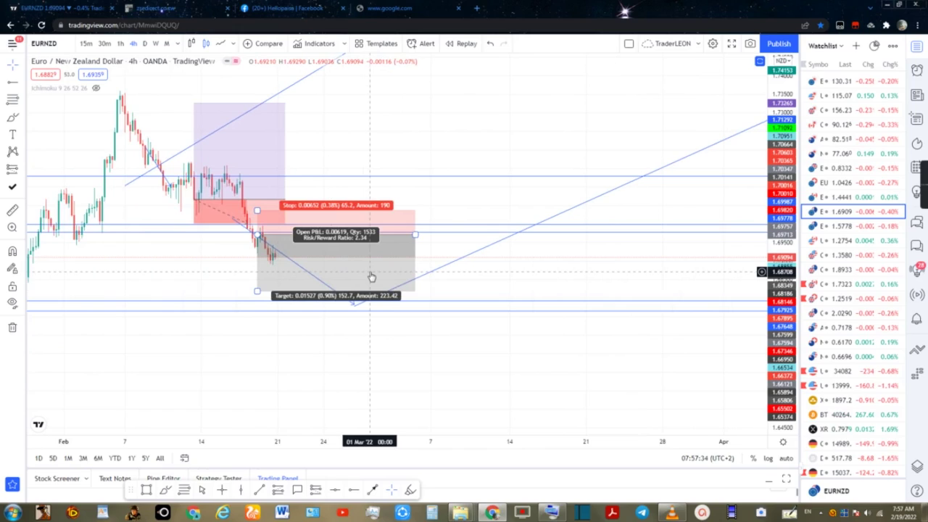
{"action": "scroll", "coordinate": [371, 276], "scroll_direction": "down", "scroll_amount": 4}
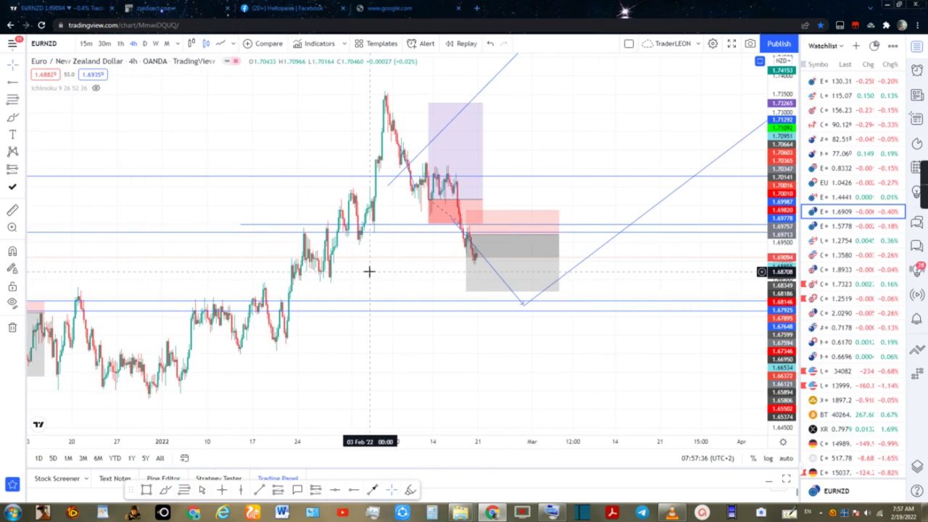
{"action": "scroll", "coordinate": [369, 271], "scroll_direction": "up", "scroll_amount": 1}
{"action": "scroll", "coordinate": [369, 273], "scroll_direction": "up", "scroll_amount": 2}
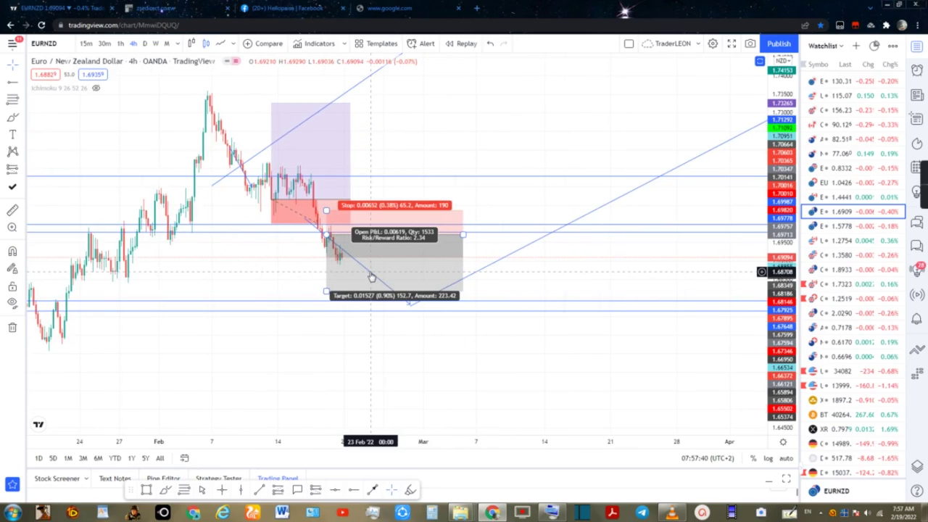
{"action": "scroll", "coordinate": [369, 274], "scroll_direction": "down", "scroll_amount": 3}
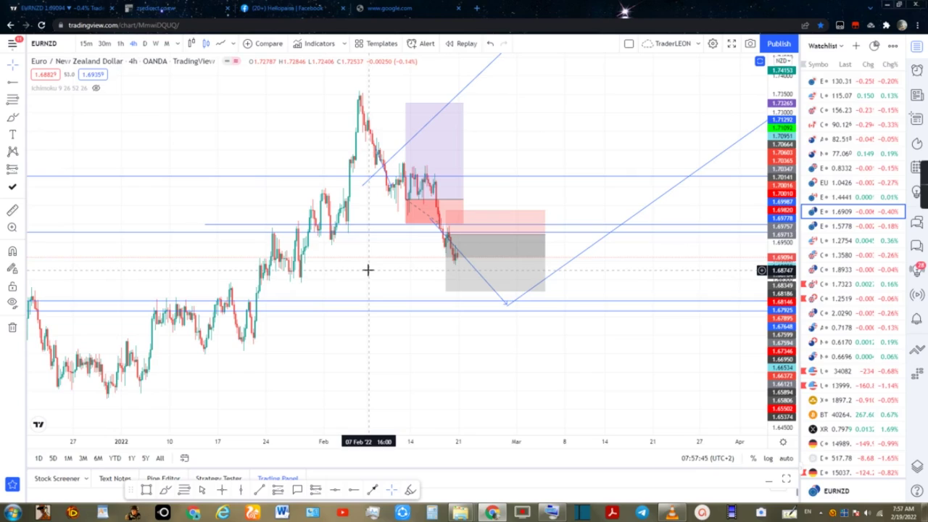
{"action": "scroll", "coordinate": [368, 269], "scroll_direction": "up", "scroll_amount": 1}
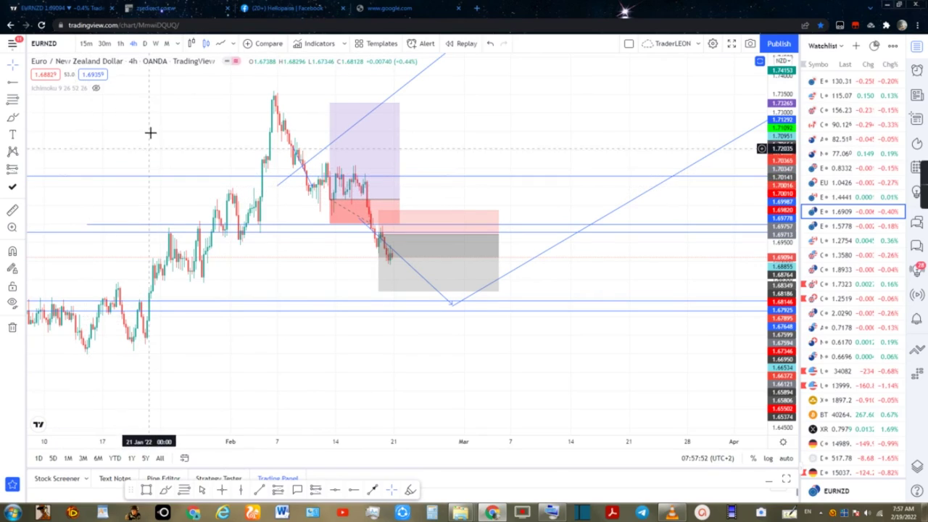
{"action": "left_click_drag", "start_coordinate": [174, 138], "coordinate": [317, 142]}
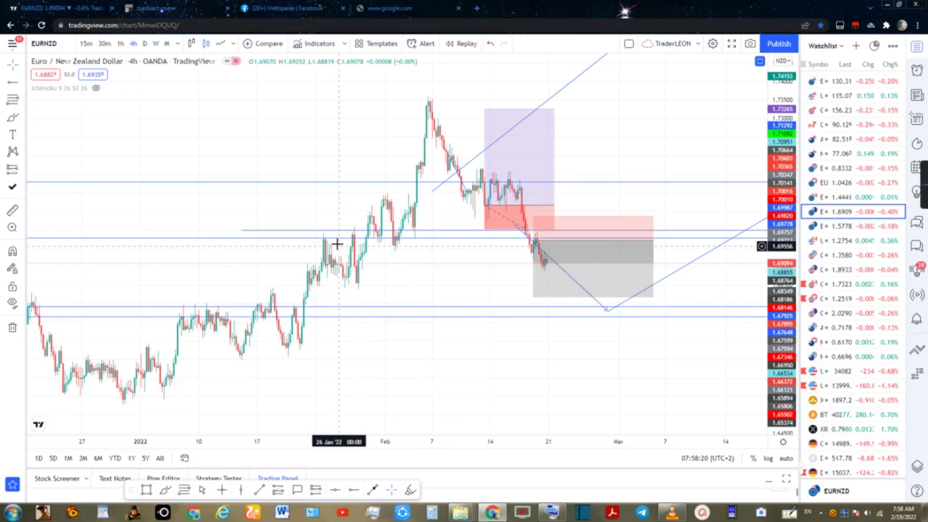
Step: Lower the 1.69739 level to 1.68317, then sketch and delete a freehand brush stroke
{"action": "left_click_drag", "start_coordinate": [338, 244], "coordinate": [345, 290]}
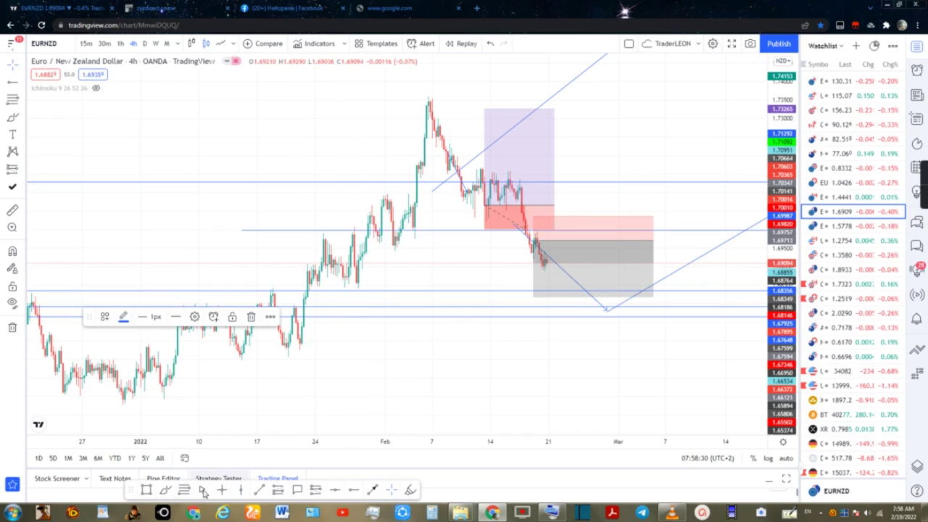
{"action": "left_click", "coordinate": [165, 489]}
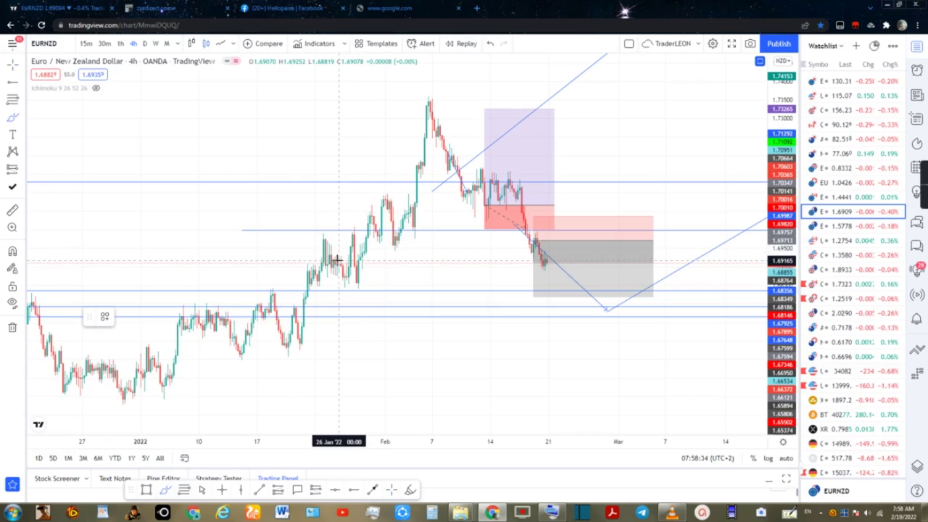
{"action": "left_click_drag", "start_coordinate": [337, 260], "coordinate": [363, 308]}
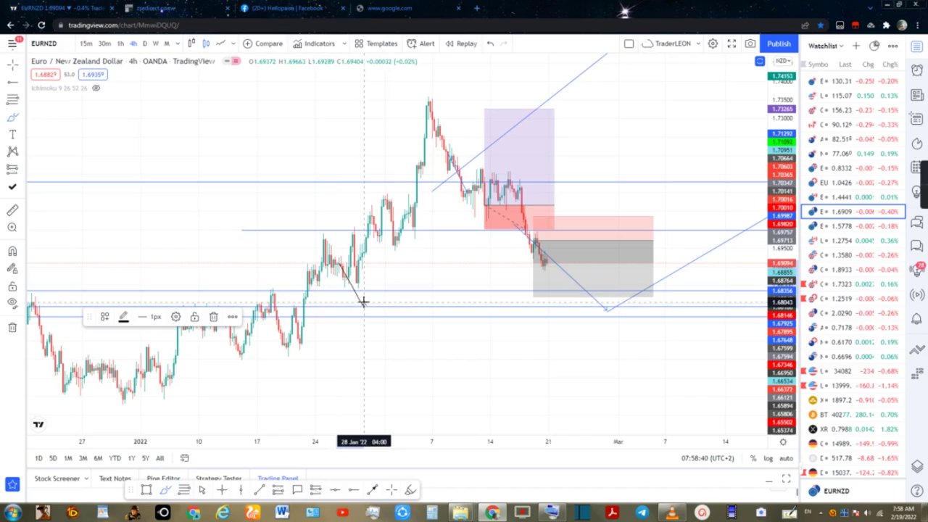
{"action": "left_click_drag", "start_coordinate": [365, 301], "coordinate": [399, 184]}
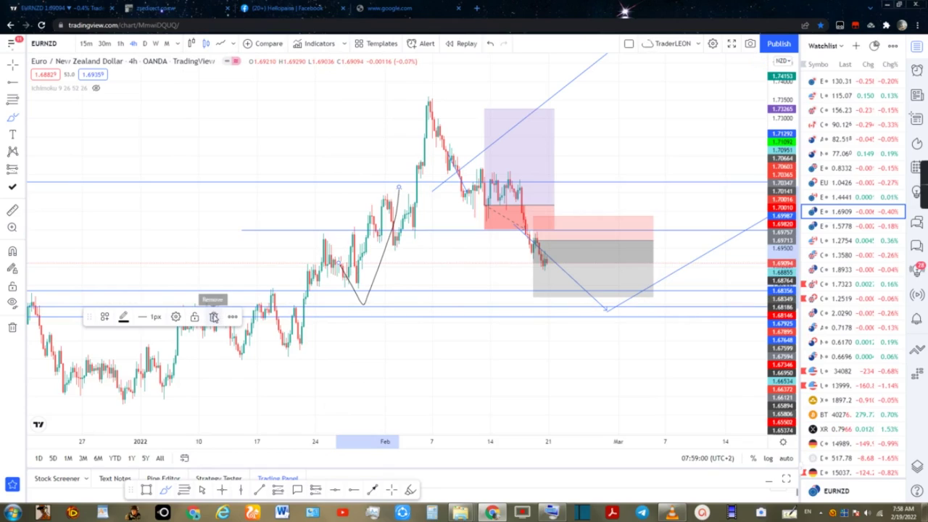
{"action": "left_click", "coordinate": [214, 317]}
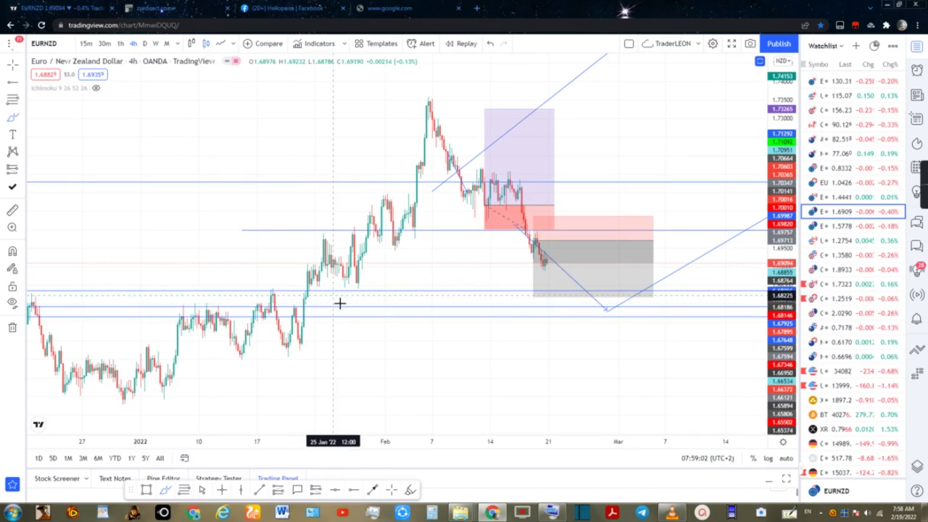
Step: Add a small arrow marking a late-January candle high
{"action": "left_click", "coordinate": [340, 262]}
{"action": "left_click", "coordinate": [340, 253]}
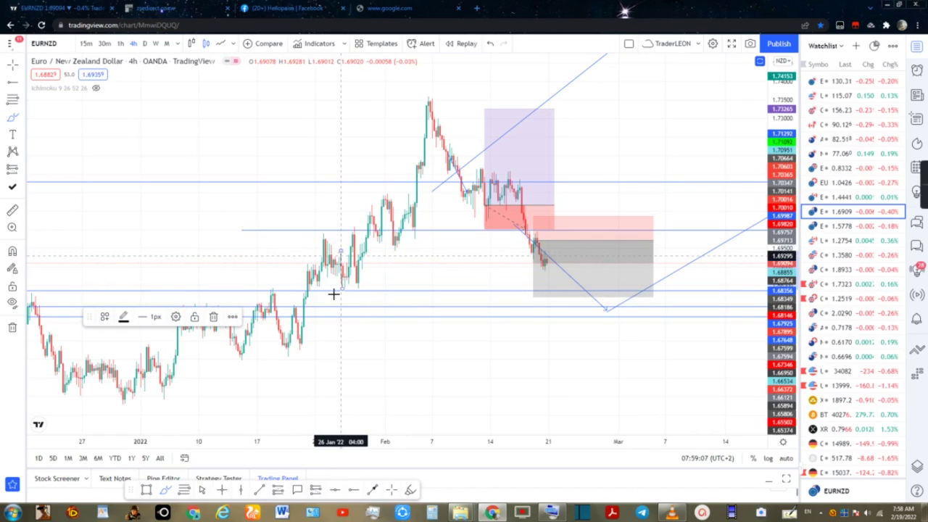
{"action": "left_click", "coordinate": [340, 245]}
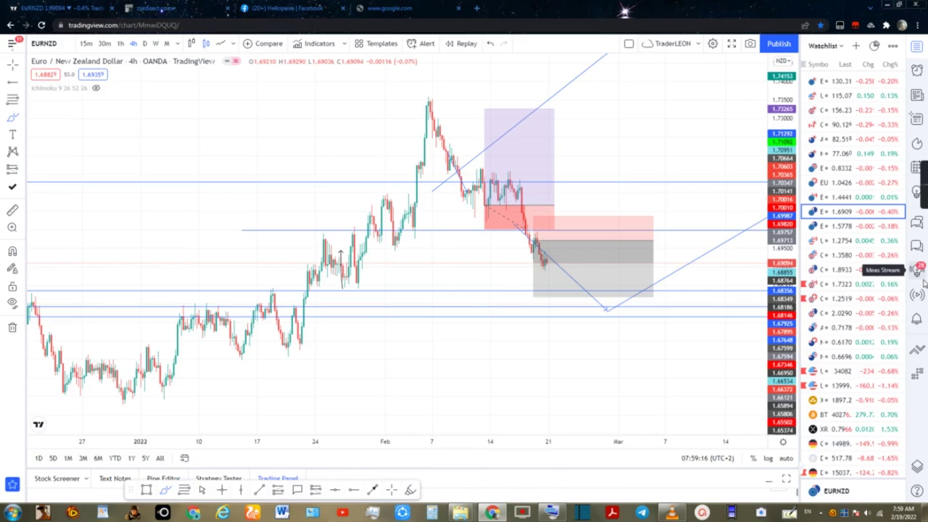
{"action": "mouse_move", "coordinate": [919, 218]}
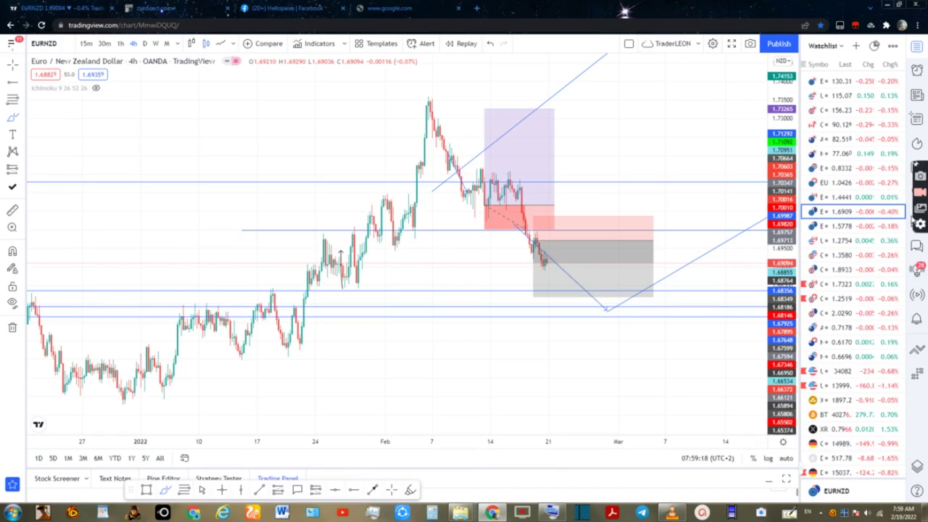